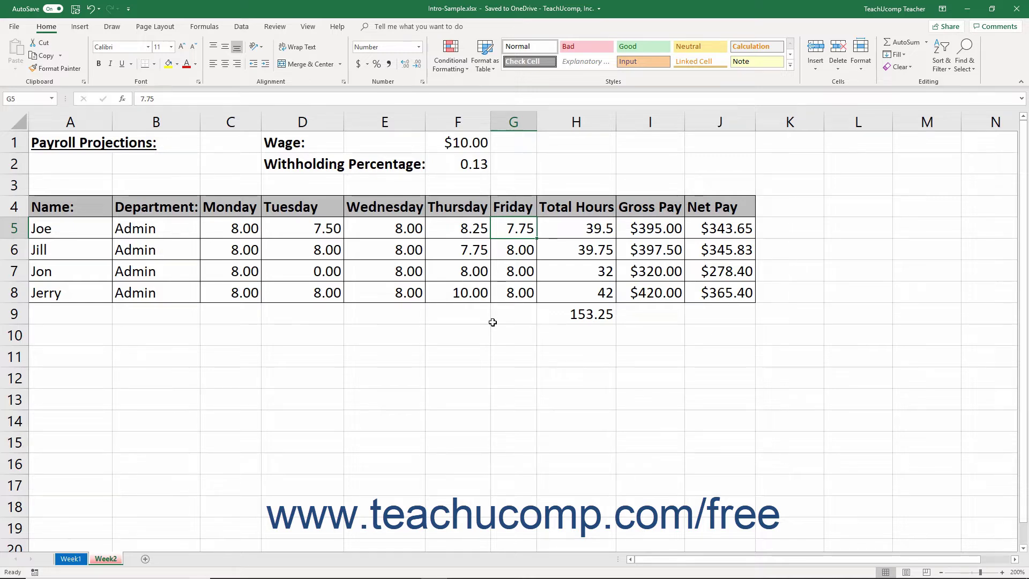
- Apply a Green-Yellow-Red color scale to the Total Hours cells H5:H8
{"action": "left_click_drag", "start_coordinate": [581, 230], "coordinate": [577, 294]}
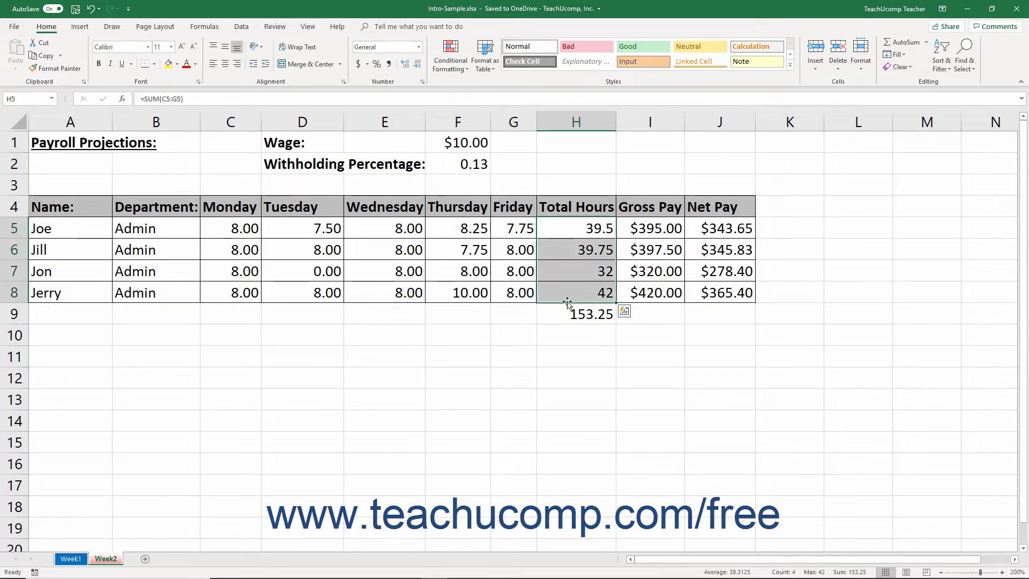
{"action": "left_click", "coordinate": [460, 73]}
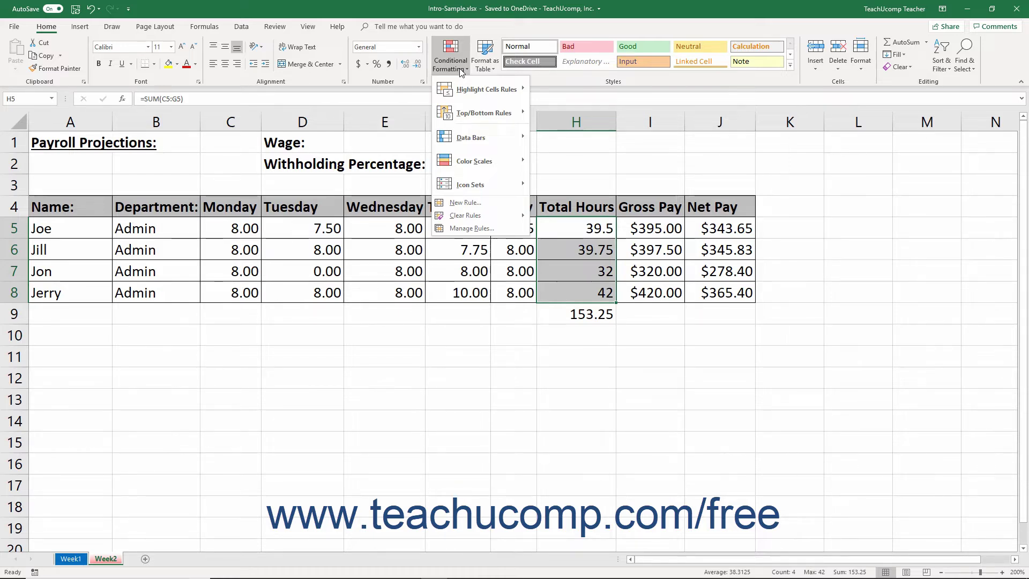
{"action": "mouse_move", "coordinate": [475, 160]}
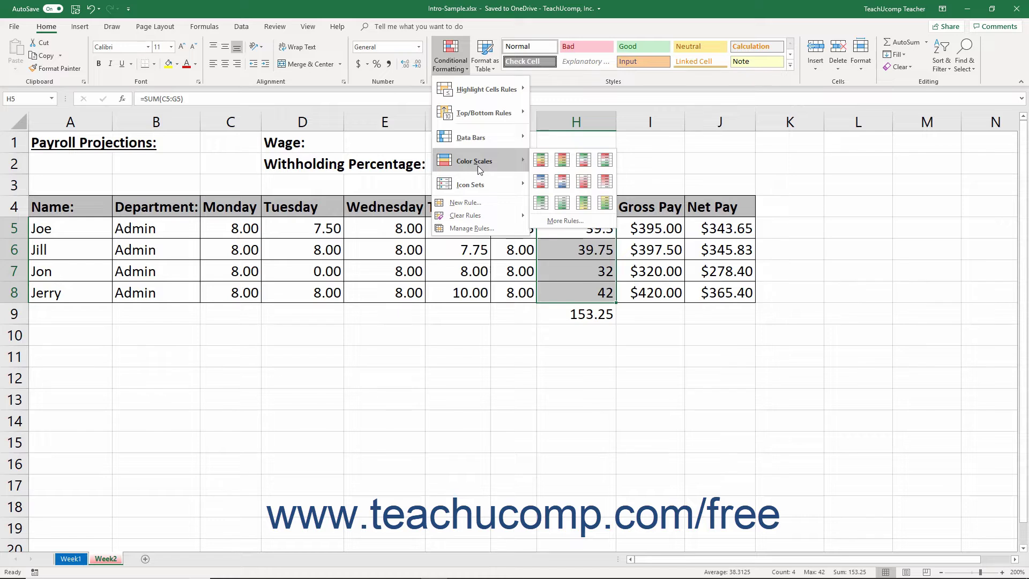
{"action": "left_click", "coordinate": [540, 161]}
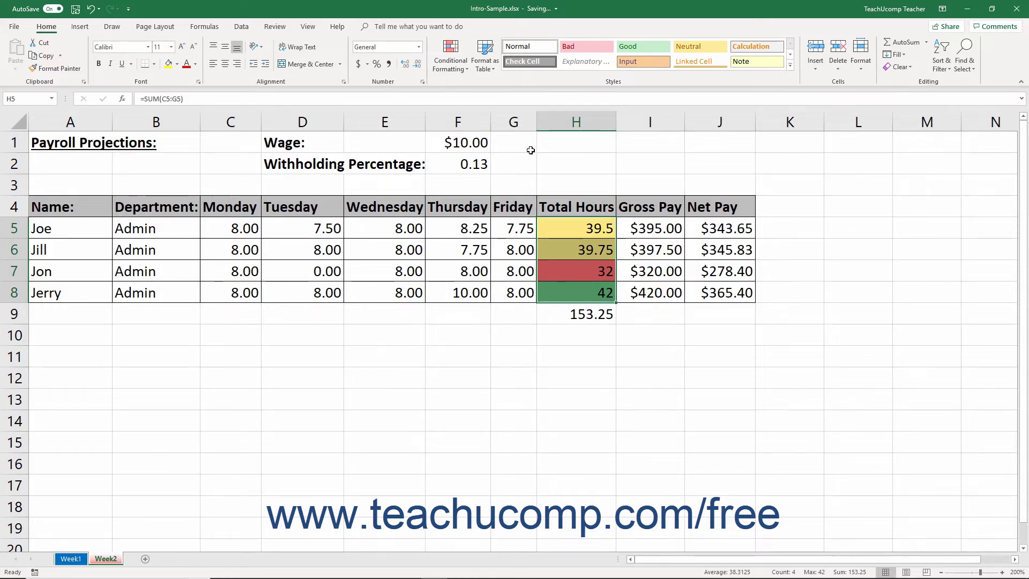
{"action": "left_click", "coordinate": [455, 66]}
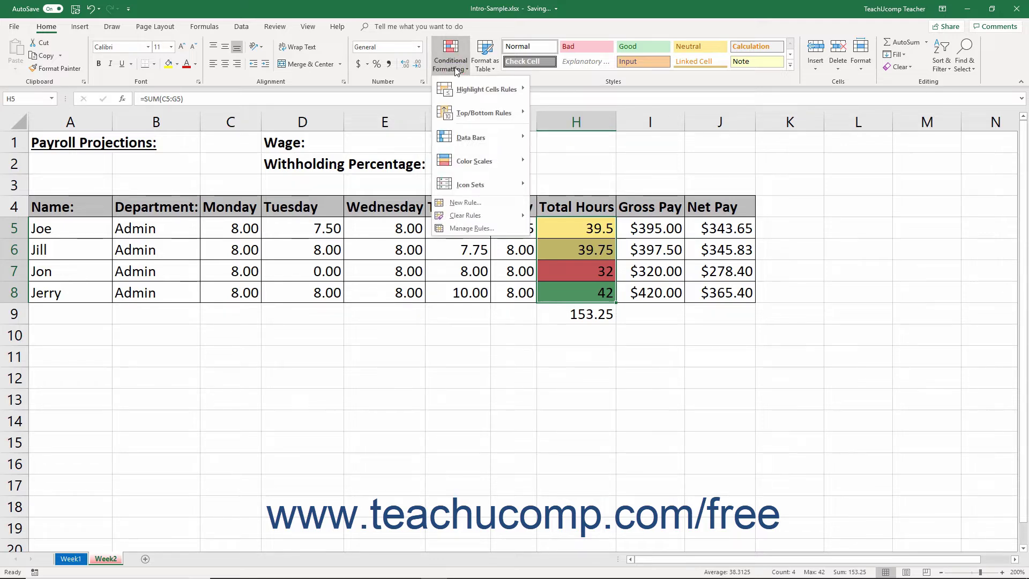
{"action": "mouse_move", "coordinate": [463, 92]}
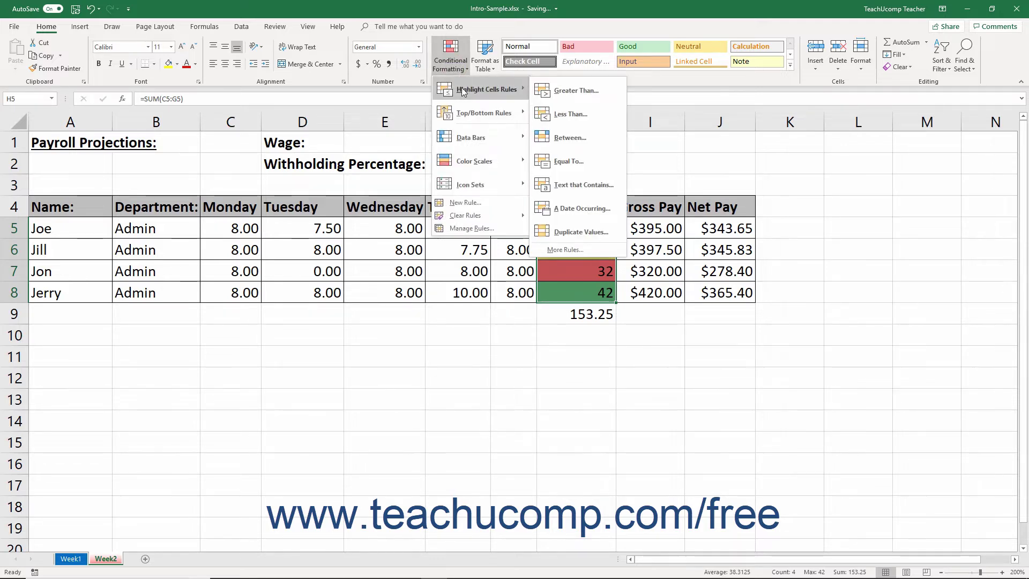
{"action": "mouse_move", "coordinate": [468, 115]}
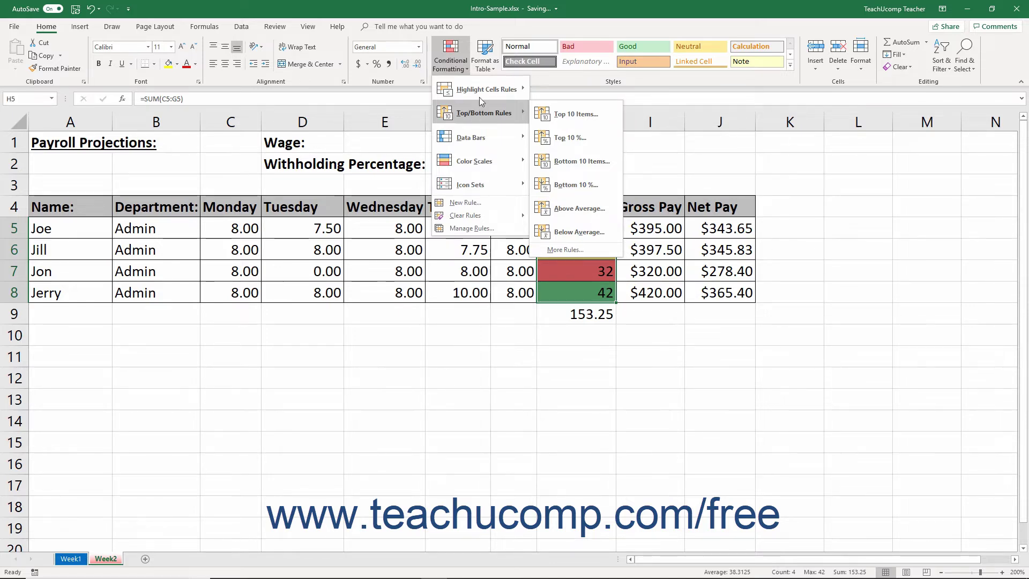
{"action": "left_click", "coordinate": [547, 90]}
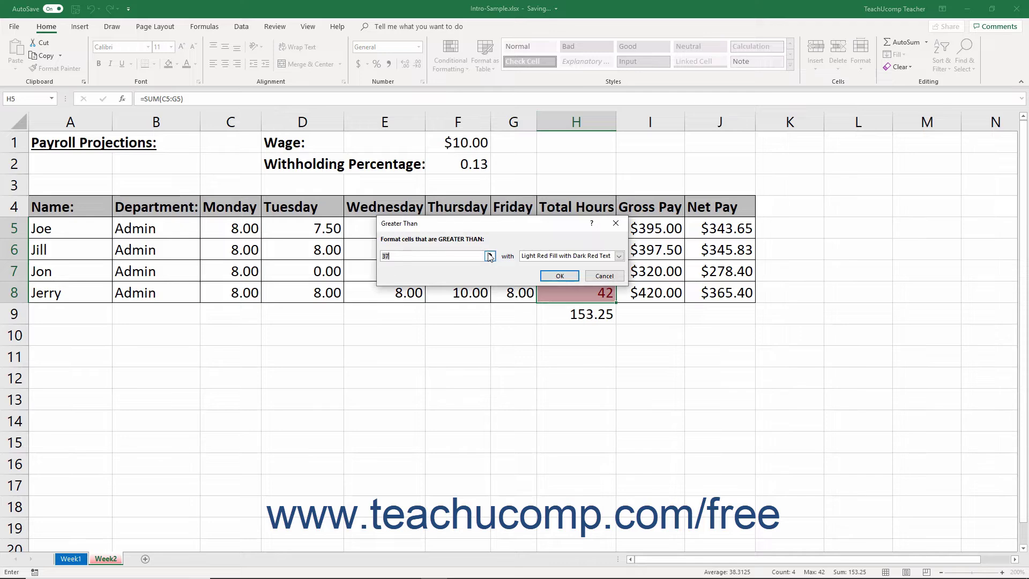
{"action": "left_click", "coordinate": [618, 256]}
{"action": "left_click", "coordinate": [580, 310]}
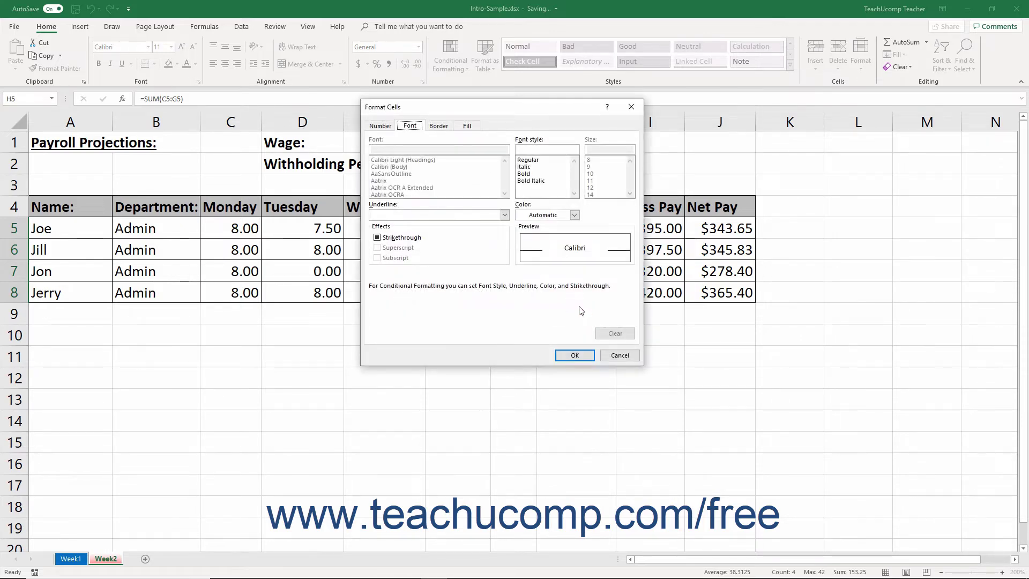
{"action": "left_click", "coordinate": [620, 355]}
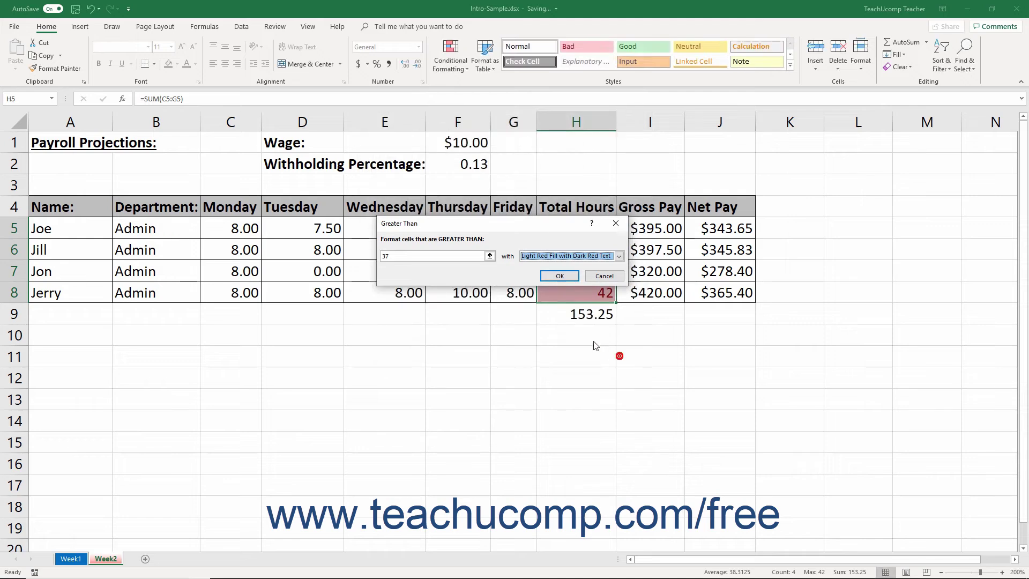
{"action": "left_click", "coordinate": [559, 276]}
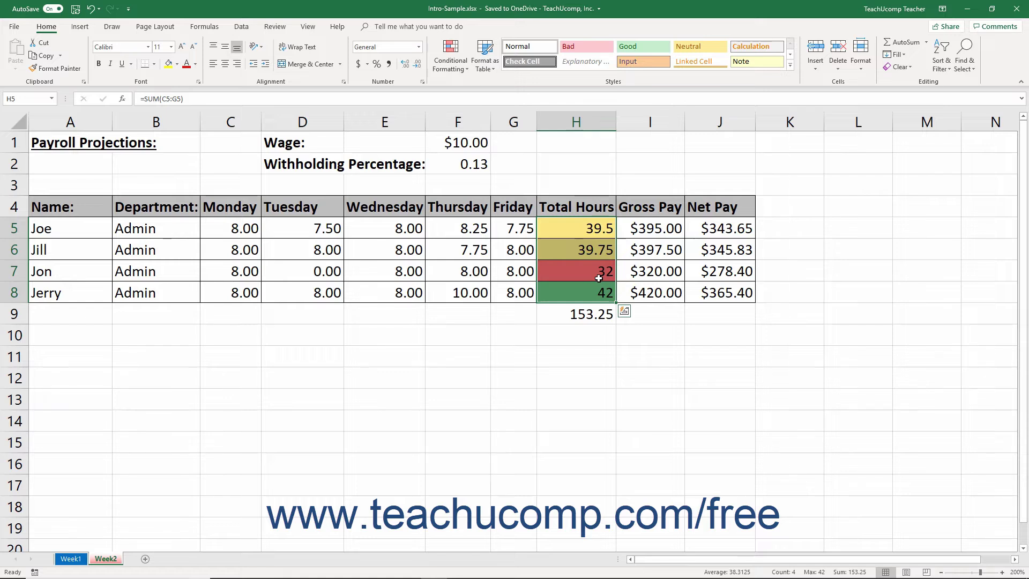
- Open the Conditional Formatting Rules Manager, leaving the rule list on Current Selection
{"action": "left_click", "coordinate": [462, 70]}
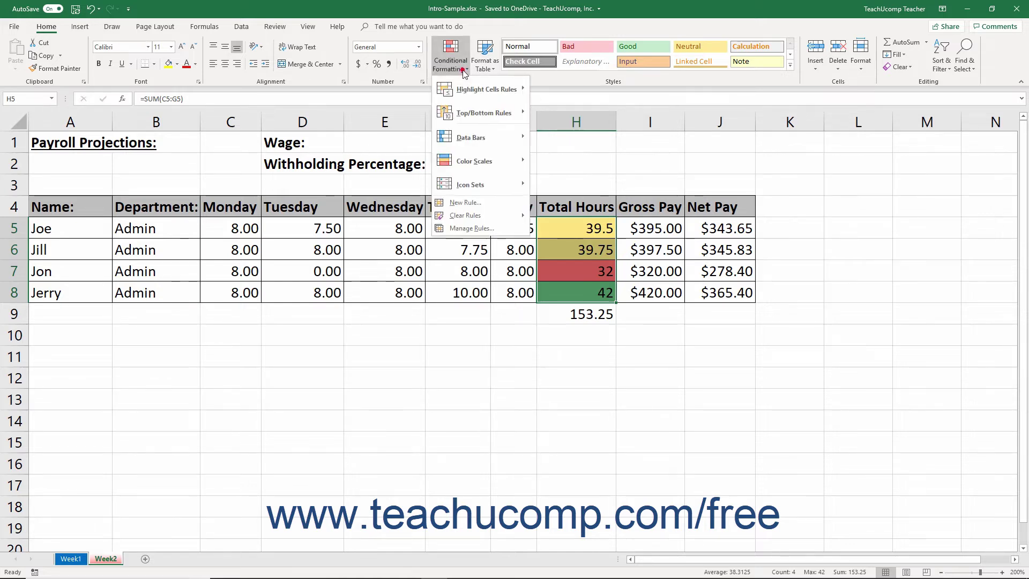
{"action": "left_click", "coordinate": [471, 228]}
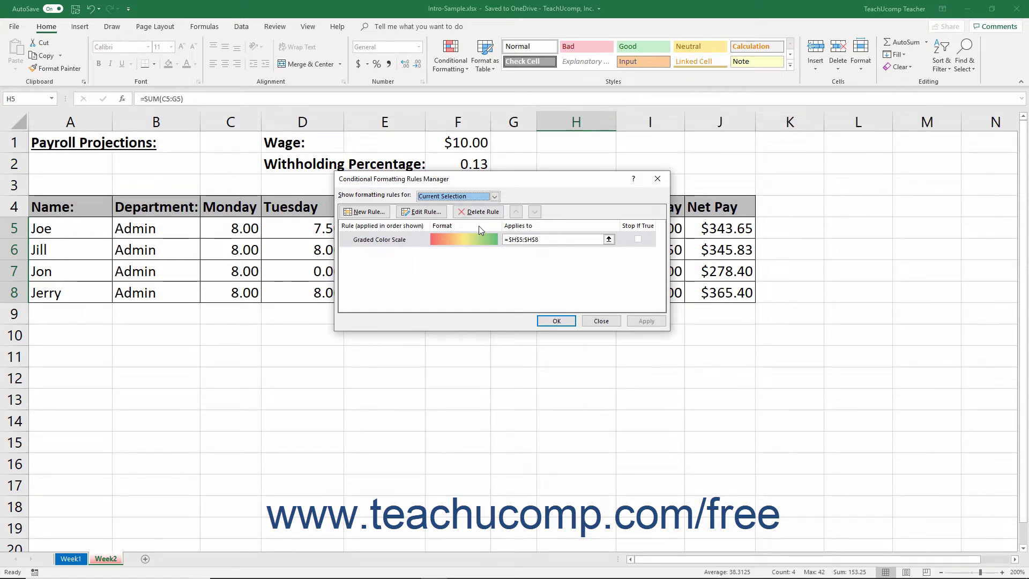
{"action": "left_click", "coordinate": [495, 197]}
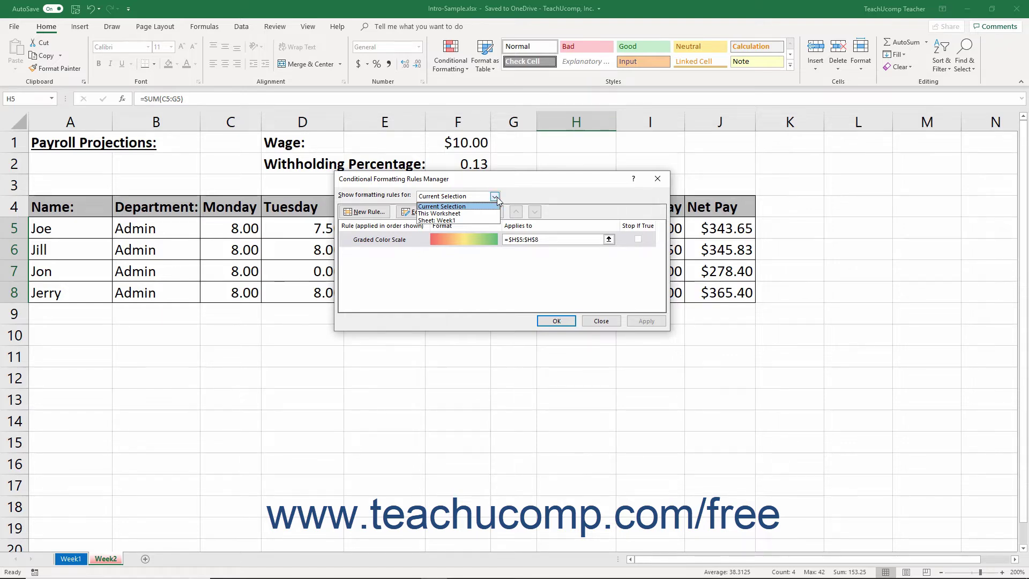
{"action": "left_click", "coordinate": [495, 198]}
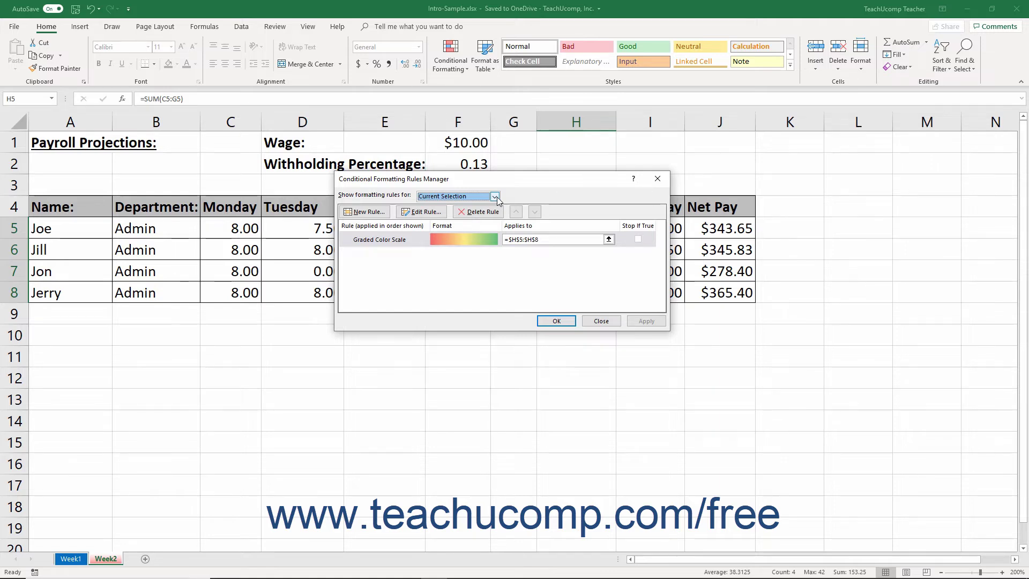
- Start a new Icon Sets rule with reversed 3 Symbols icons and a > first operator
{"action": "left_click", "coordinate": [376, 213]}
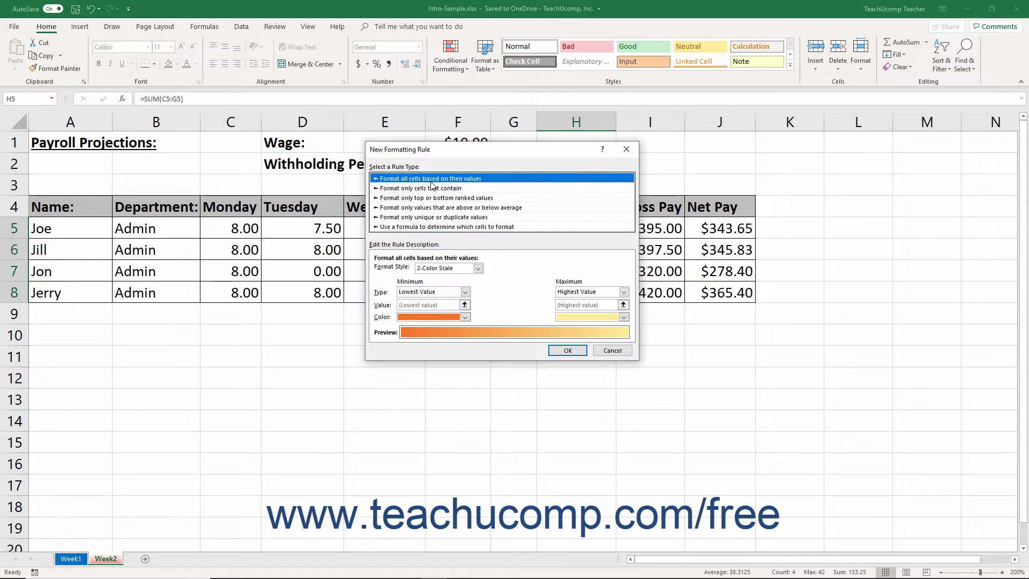
{"action": "left_click", "coordinate": [477, 268]}
{"action": "left_click", "coordinate": [460, 299]}
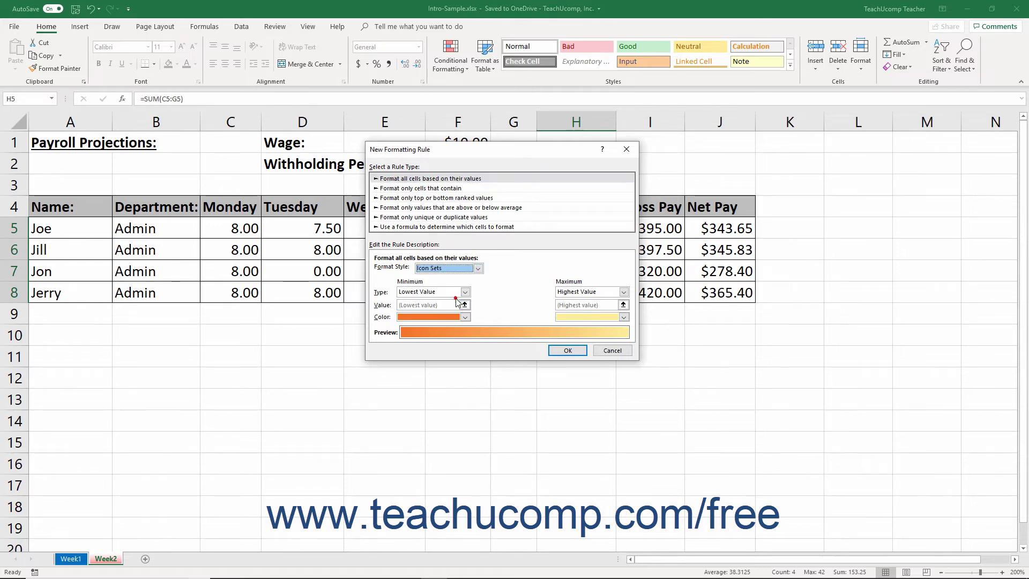
{"action": "left_click", "coordinate": [502, 269]}
{"action": "left_click", "coordinate": [477, 284]}
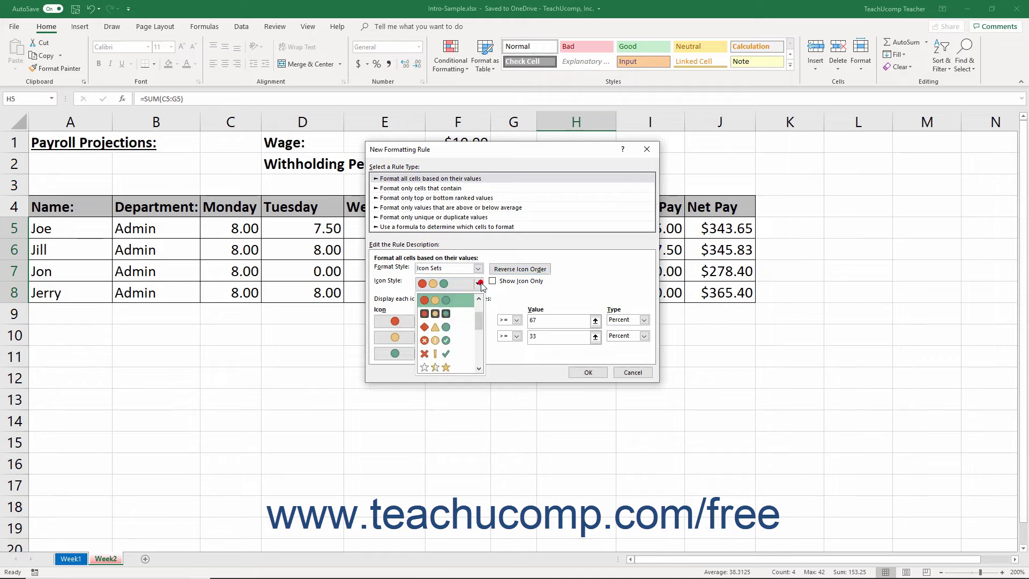
{"action": "left_click", "coordinate": [446, 348]}
{"action": "left_click", "coordinate": [517, 320]}
{"action": "left_click", "coordinate": [510, 335]}
- Set the first icon threshold to the Number 40 and the second to >= 40 percent
{"action": "double_click", "coordinate": [542, 320]}
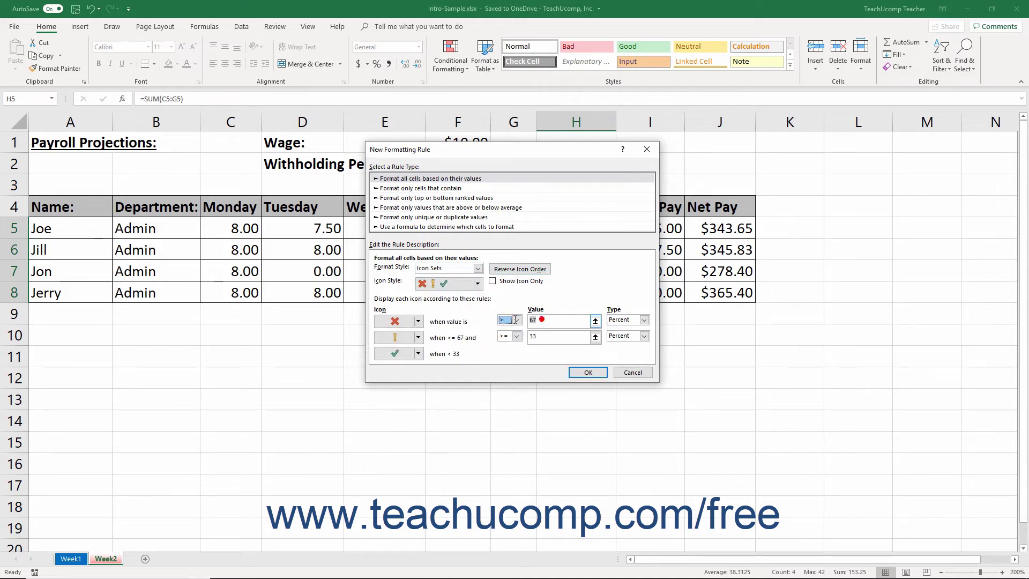
{"action": "type", "text": "40"}
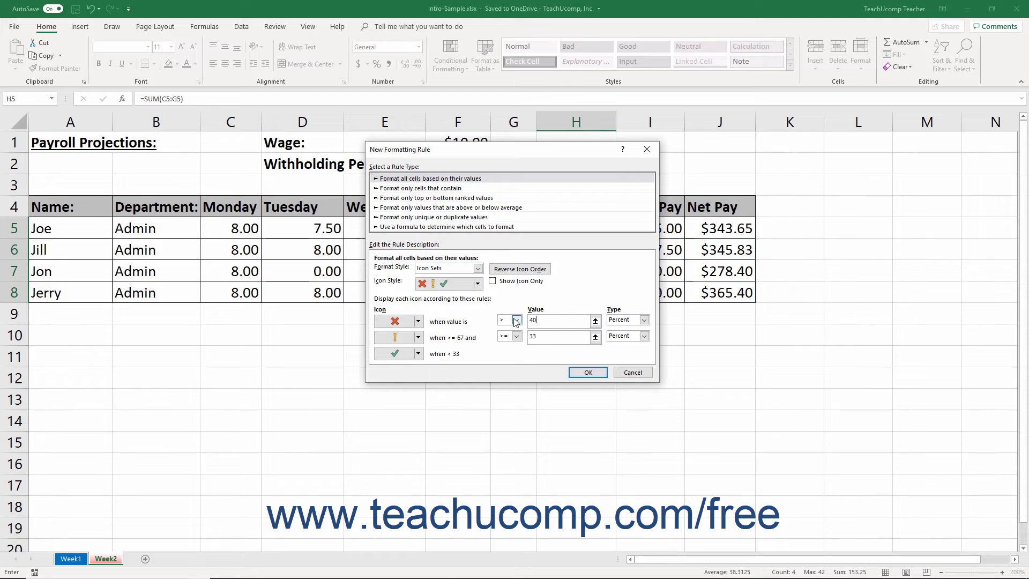
{"action": "left_click", "coordinate": [644, 320]}
{"action": "left_click", "coordinate": [622, 329]}
{"action": "left_click", "coordinate": [509, 335]}
{"action": "left_click", "coordinate": [513, 344]}
{"action": "double_click", "coordinate": [536, 336]}
{"action": "type", "text": "40"}
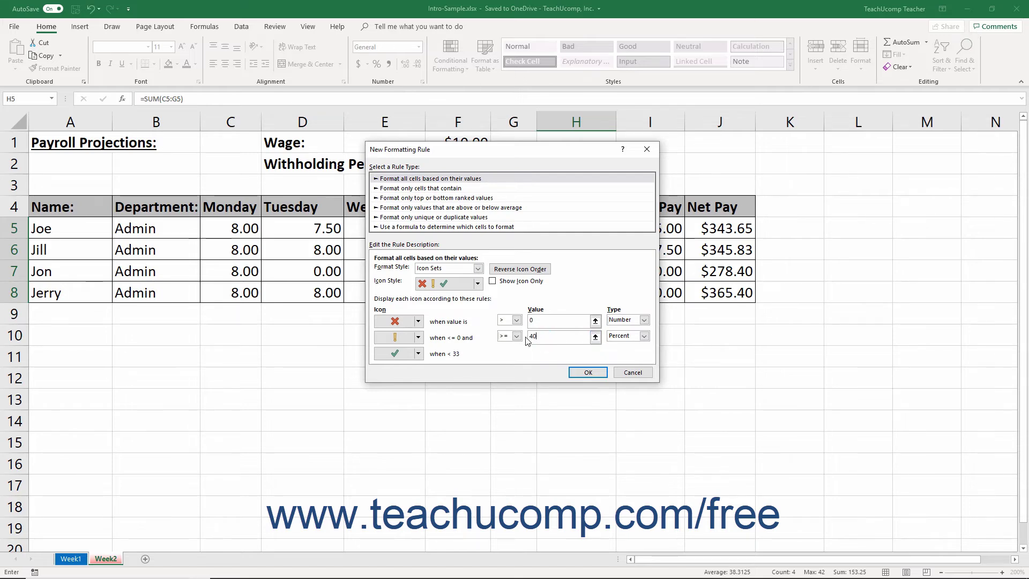
{"action": "left_click", "coordinate": [531, 320]}
{"action": "type", "text": "4"}
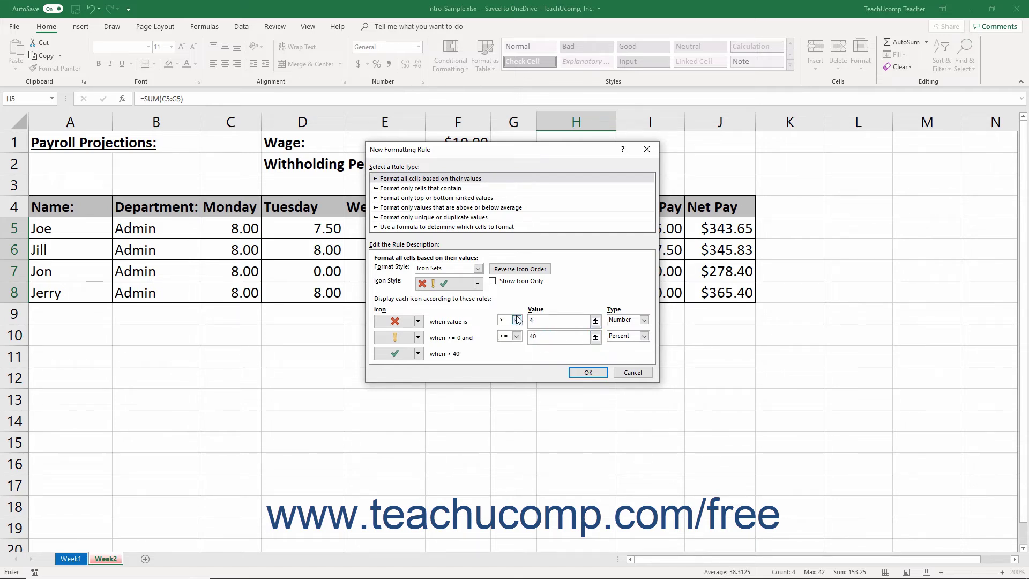